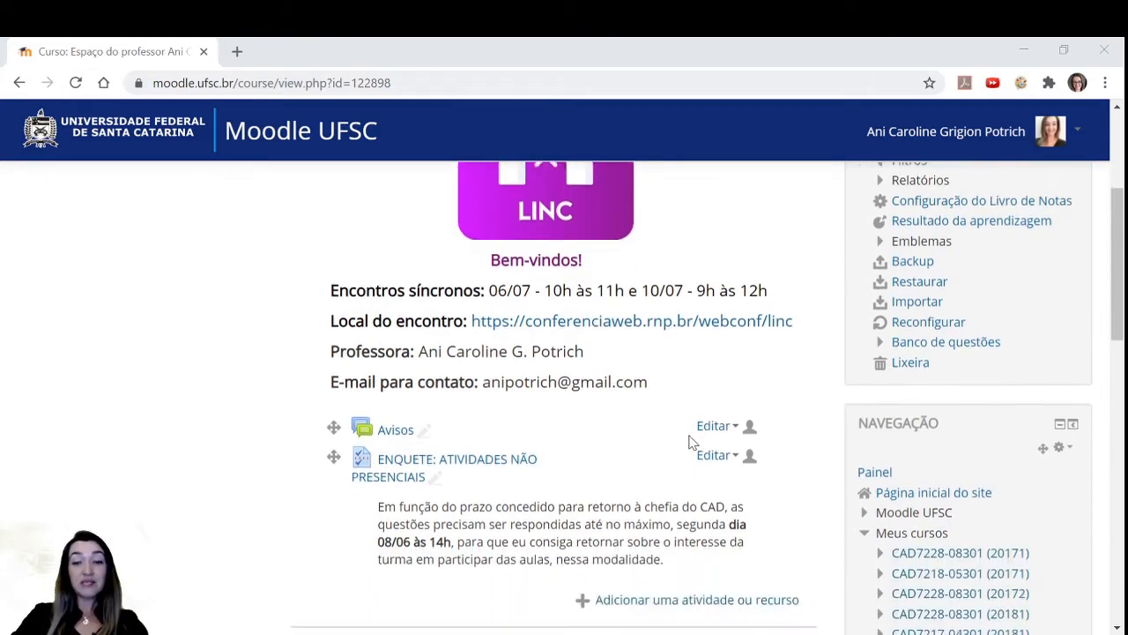
- Look over the course page's sections, from the Moodle Básico introduction through Semana 01 to Conceitos iniciais
{"action": "scroll", "coordinate": [751, 443], "scroll_direction": "down", "scroll_amount": 3}
{"action": "scroll", "coordinate": [764, 441], "scroll_direction": "down", "scroll_amount": 6}
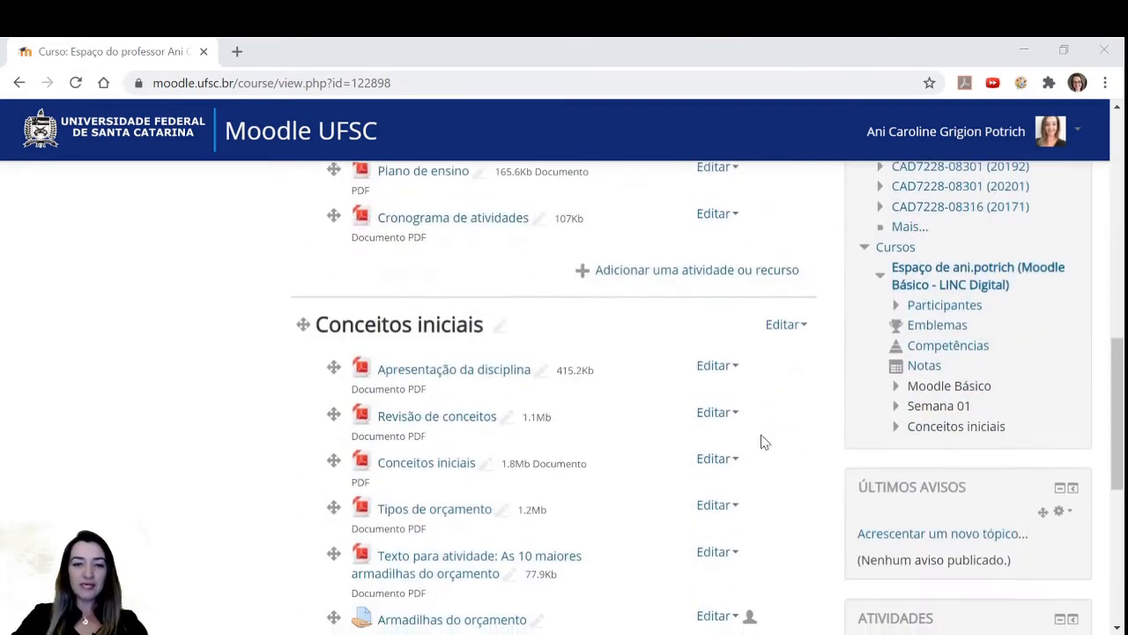
{"action": "scroll", "coordinate": [593, 408], "scroll_direction": "up", "scroll_amount": 2}
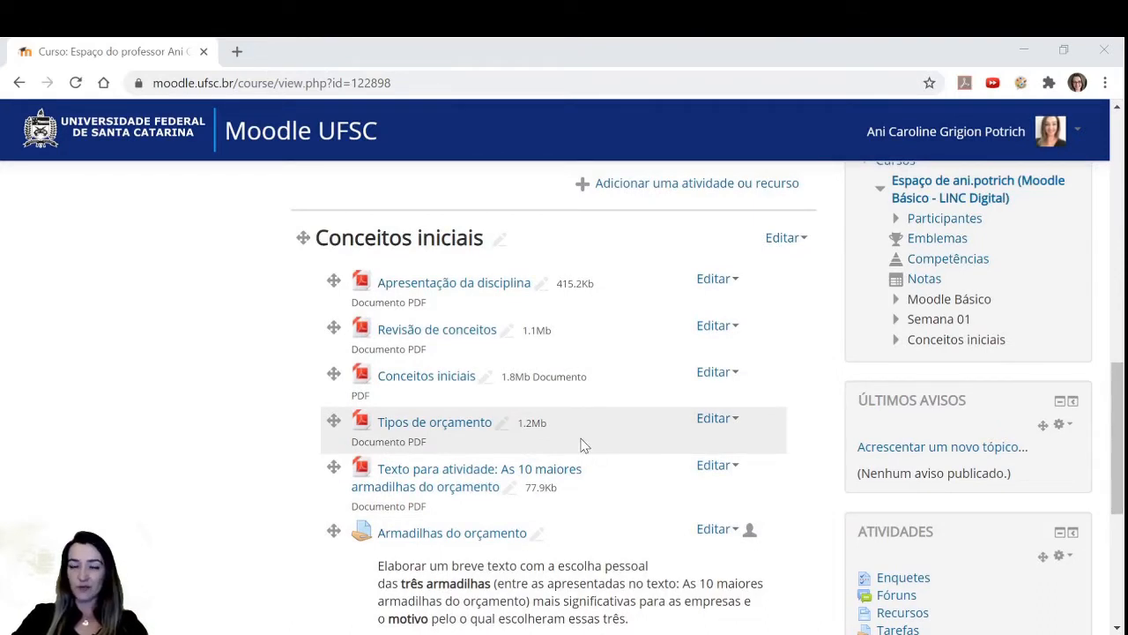
{"action": "scroll", "coordinate": [295, 418], "scroll_direction": "up", "scroll_amount": 3}
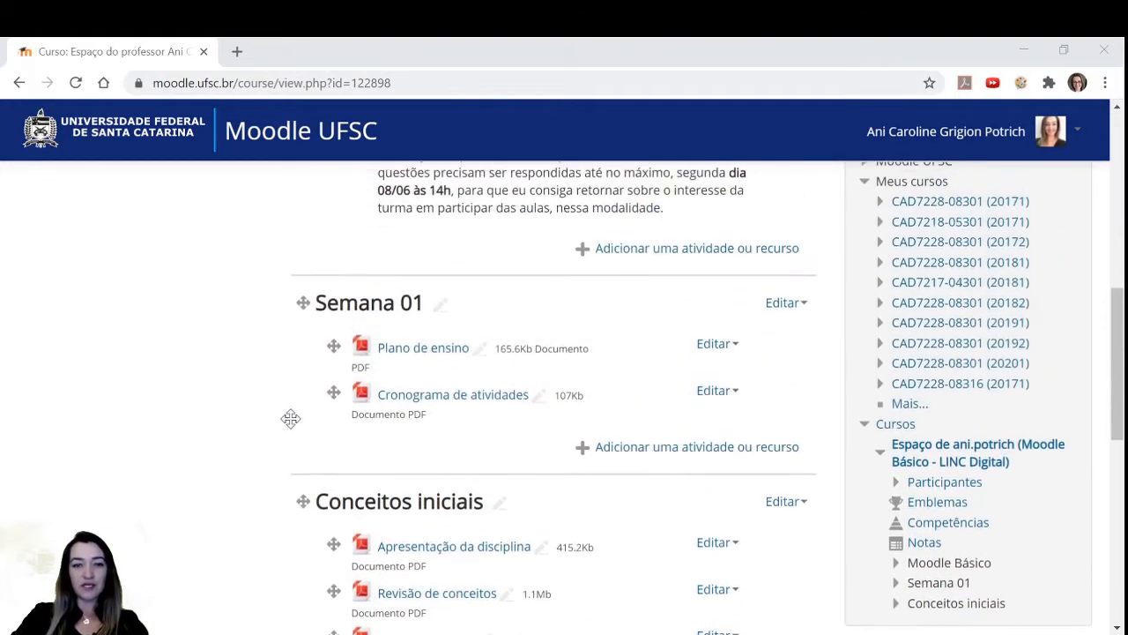
{"action": "scroll", "coordinate": [498, 430], "scroll_direction": "up", "scroll_amount": 2}
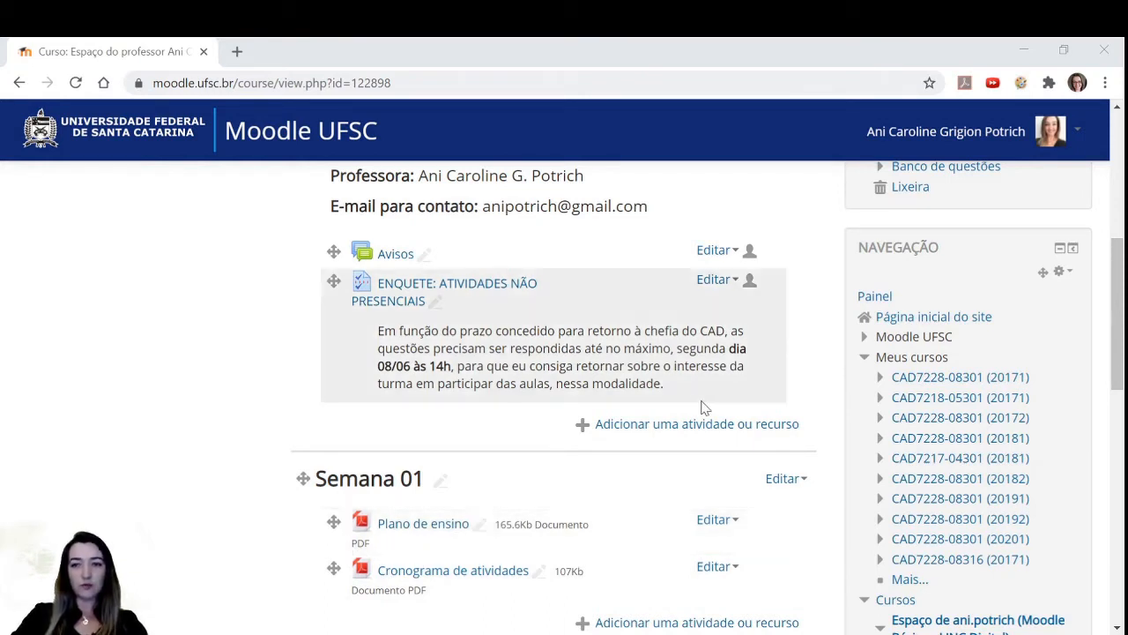
{"action": "scroll", "coordinate": [716, 402], "scroll_direction": "up", "scroll_amount": 5}
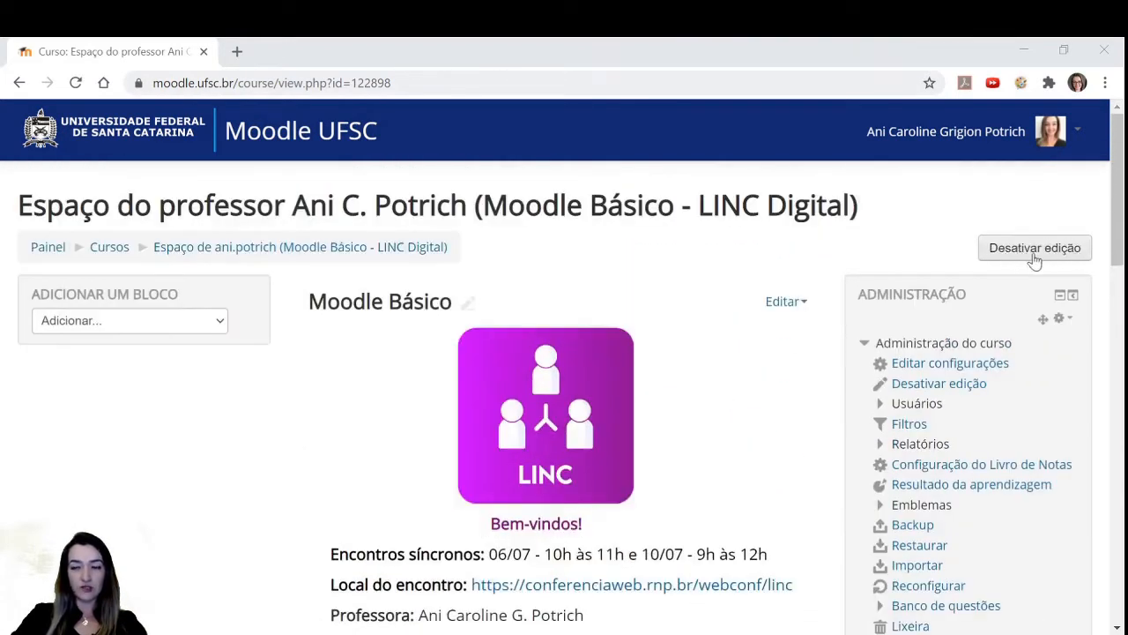
{"action": "scroll", "coordinate": [811, 370], "scroll_direction": "down", "scroll_amount": 7}
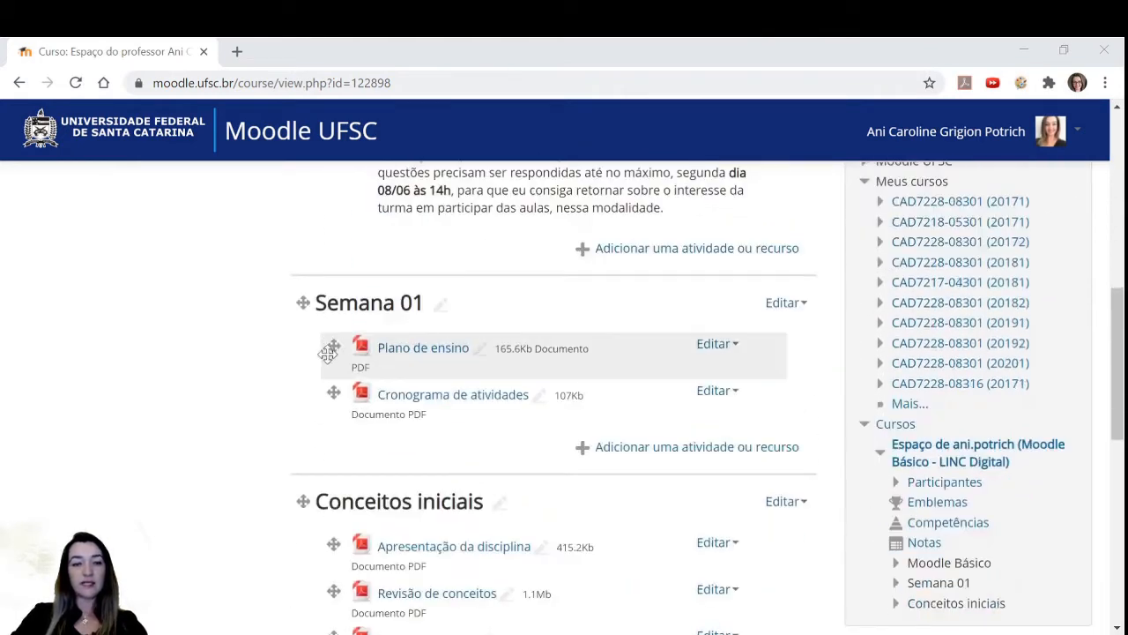
- Move the Plano de ensino and Cronograma de atividades files from Semana 01 to the Moodle Básico section, between Avisos and the ENQUETE survey
{"action": "scroll", "coordinate": [445, 374], "scroll_direction": "up", "scroll_amount": 1}
{"action": "scroll", "coordinate": [445, 369], "scroll_direction": "up", "scroll_amount": 2}
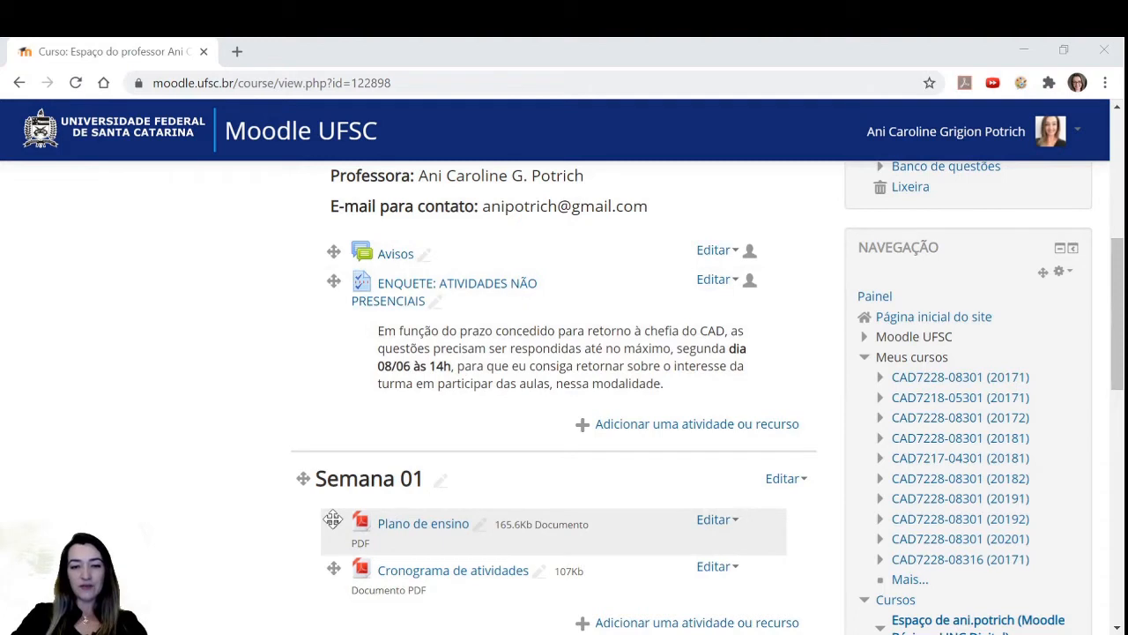
{"action": "left_click_drag", "start_coordinate": [332, 519], "coordinate": [344, 287]}
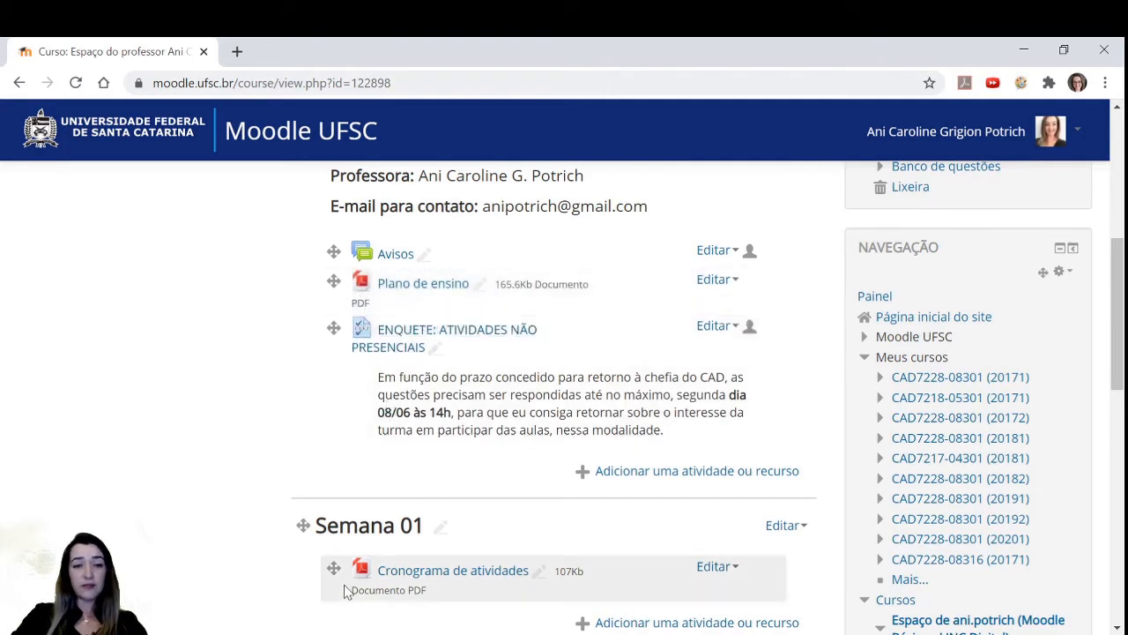
{"action": "left_click_drag", "start_coordinate": [330, 571], "coordinate": [330, 325]}
- Check the order of items in the Moodle Básico section and the contents of the Semana 01 section below it
{"action": "scroll", "coordinate": [819, 457], "scroll_direction": "up", "scroll_amount": 2}
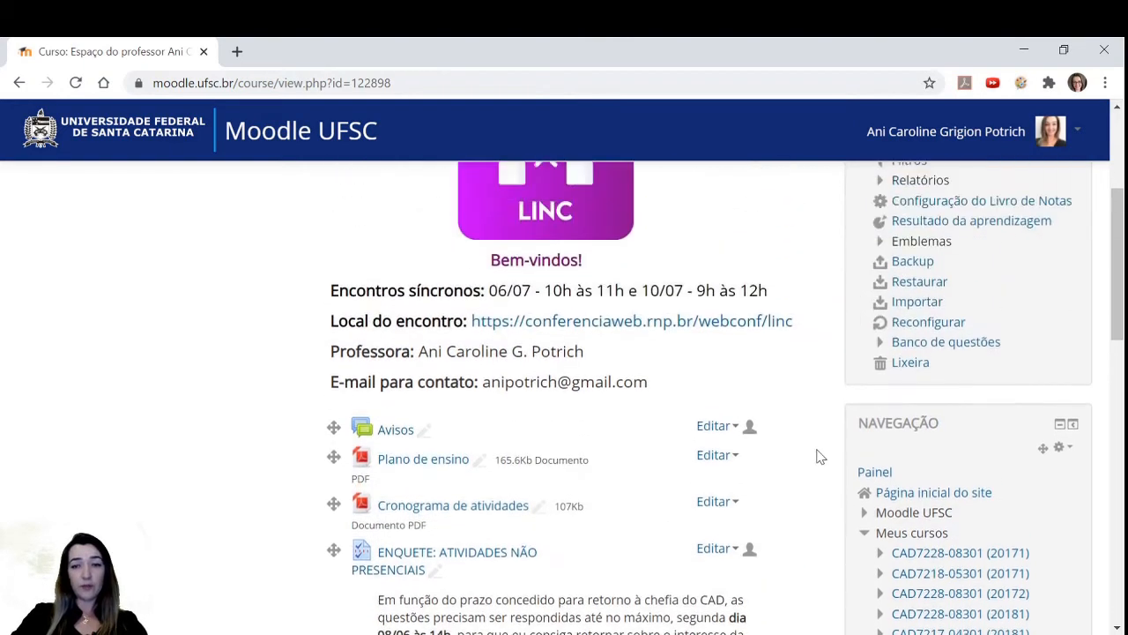
{"action": "scroll", "coordinate": [819, 456], "scroll_direction": "up", "scroll_amount": 3}
{"action": "scroll", "coordinate": [749, 418], "scroll_direction": "down", "scroll_amount": 1}
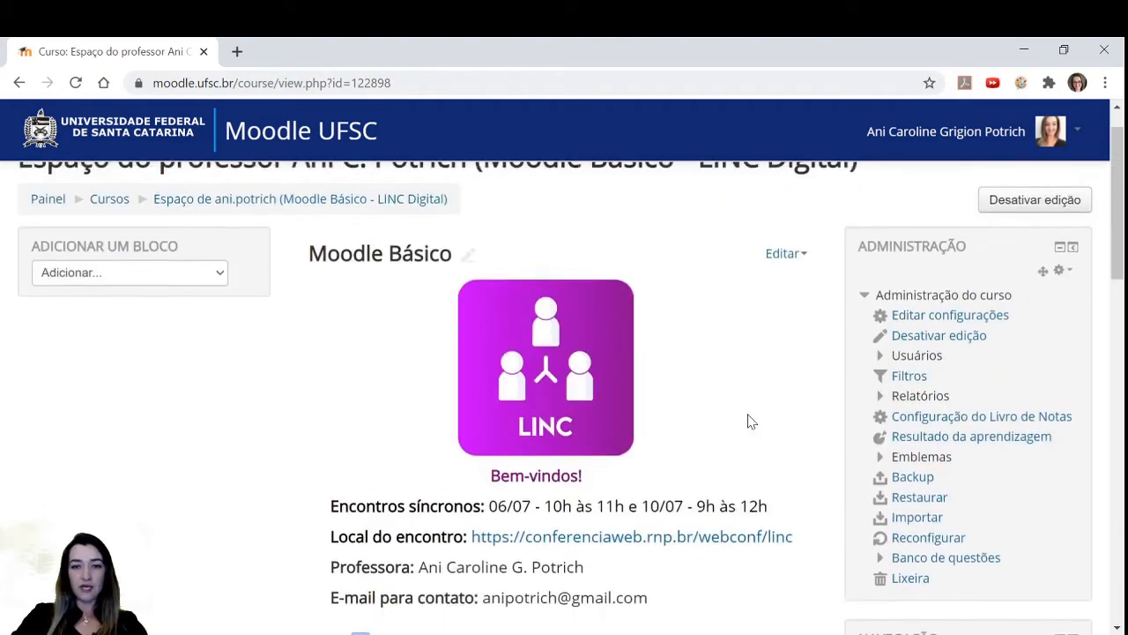
{"action": "scroll", "coordinate": [748, 422], "scroll_direction": "down", "scroll_amount": 2}
{"action": "scroll", "coordinate": [778, 453], "scroll_direction": "down", "scroll_amount": 2}
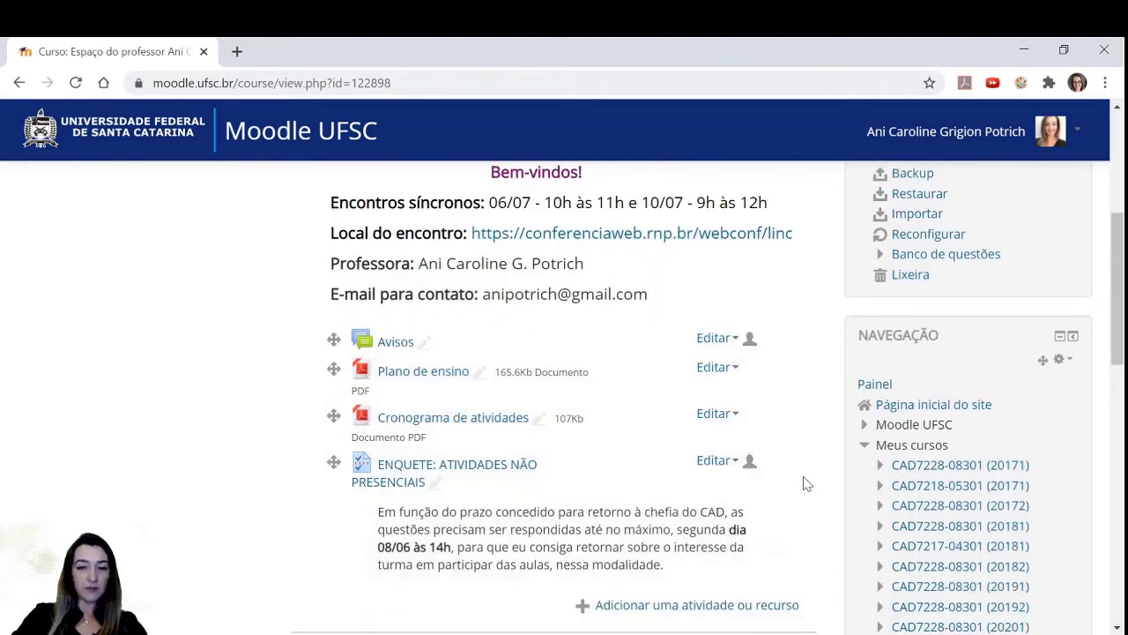
{"action": "scroll", "coordinate": [803, 476], "scroll_direction": "down", "scroll_amount": 2}
{"action": "scroll", "coordinate": [372, 498], "scroll_direction": "down", "scroll_amount": 1}
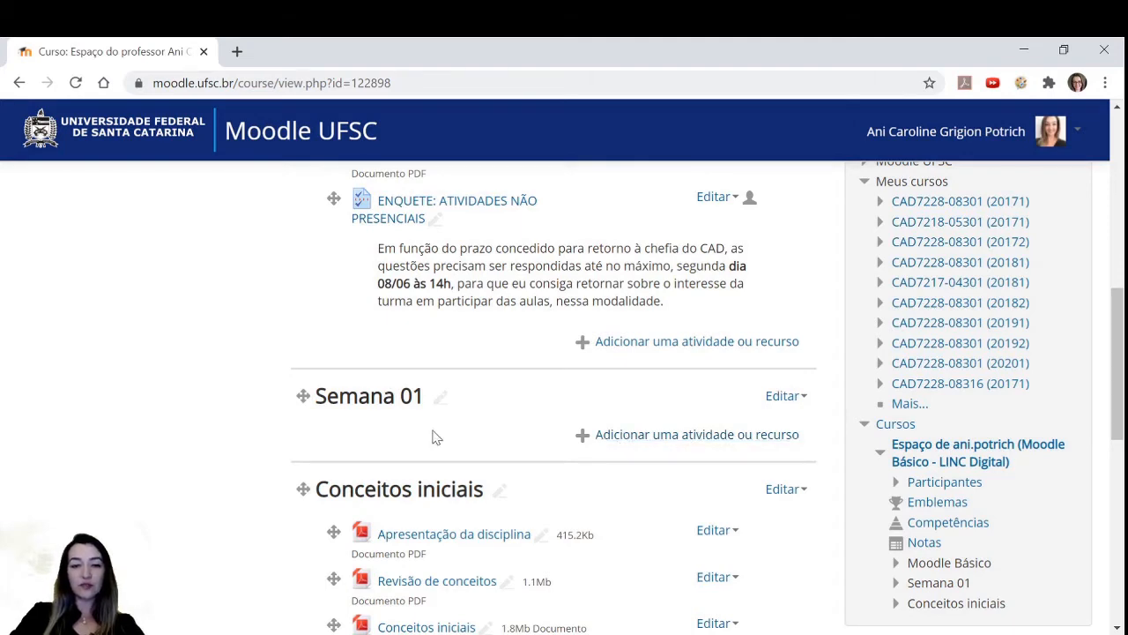
- Start adding a new Arquivo resource to the Semana 01 section
{"action": "scroll", "coordinate": [466, 448], "scroll_direction": "down", "scroll_amount": 1}
{"action": "scroll", "coordinate": [462, 445], "scroll_direction": "down", "scroll_amount": 1}
{"action": "scroll", "coordinate": [415, 335], "scroll_direction": "up", "scroll_amount": 1}
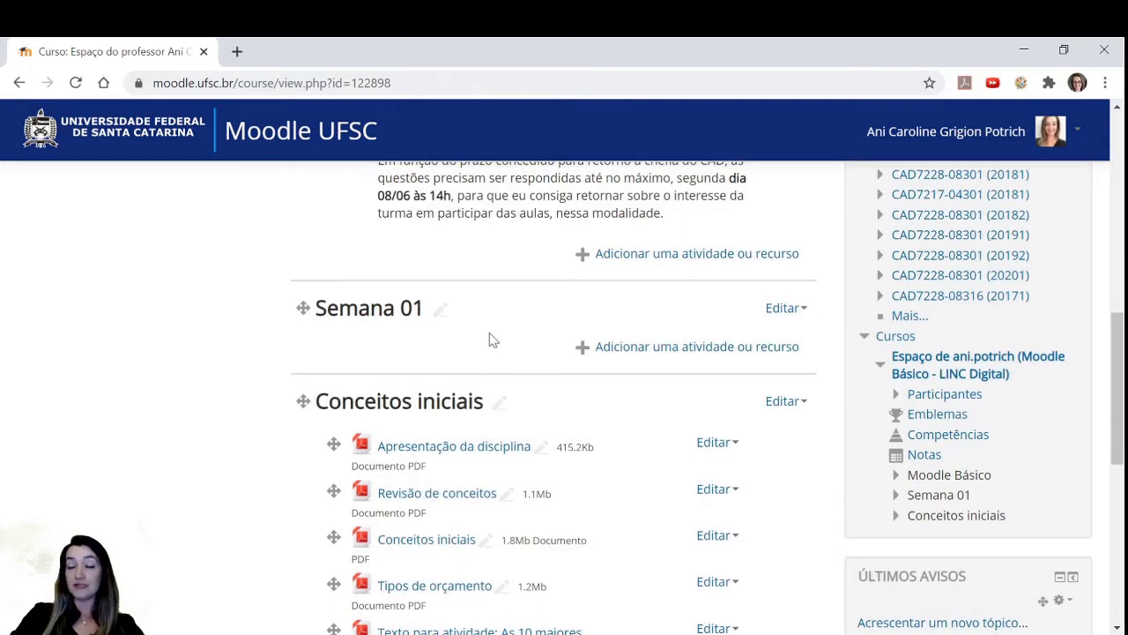
{"action": "left_click", "coordinate": [696, 347]}
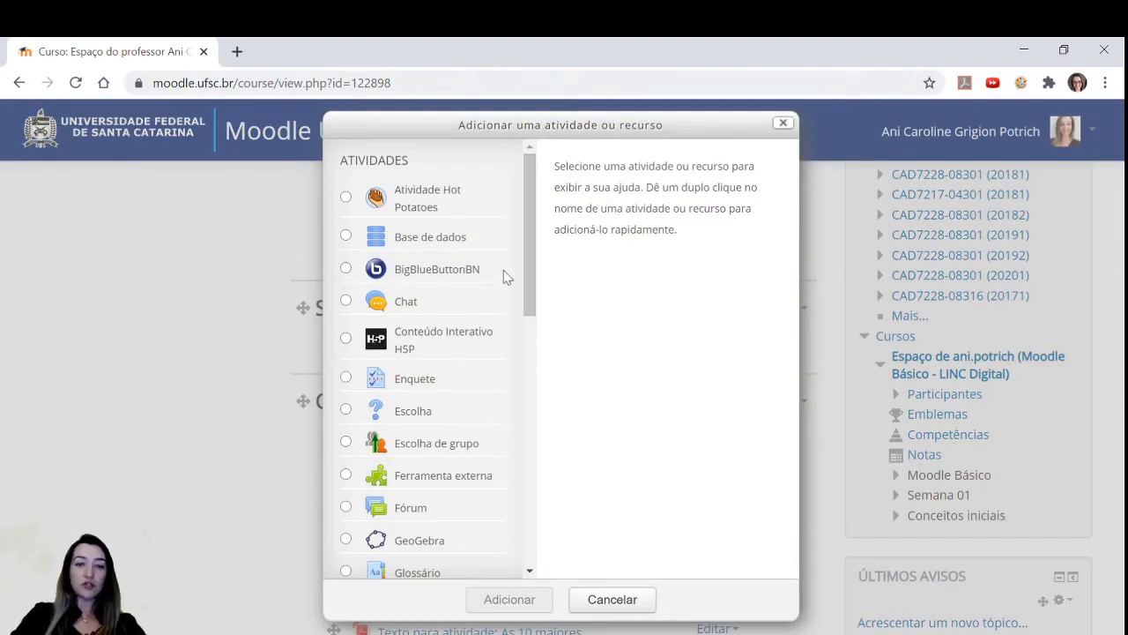
{"action": "left_click_drag", "start_coordinate": [529, 216], "coordinate": [498, 482]}
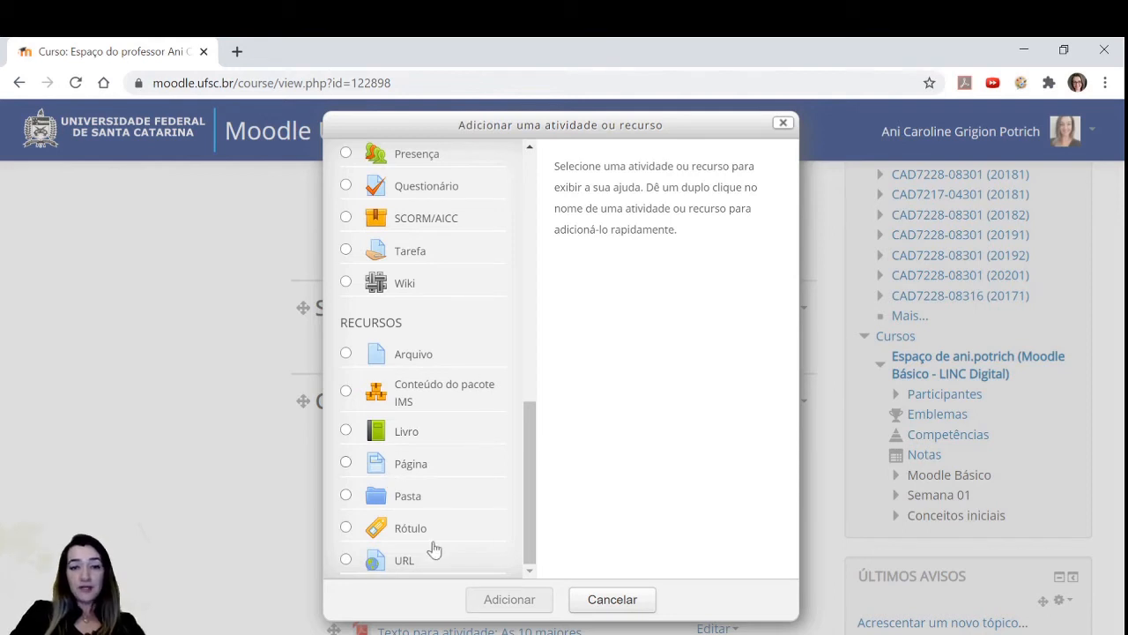
{"action": "left_click", "coordinate": [416, 360]}
{"action": "left_click", "coordinate": [510, 599]}
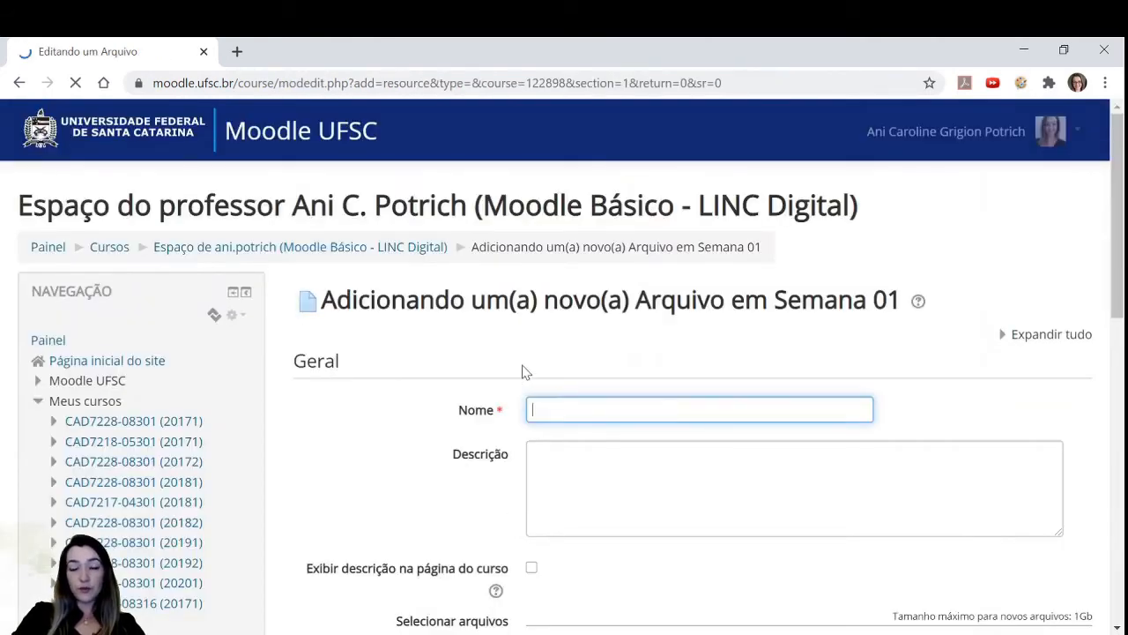
- Name the new file resource "Conceito inicial" and enable showing its description on the course page
{"action": "type", "text": "Conc"}
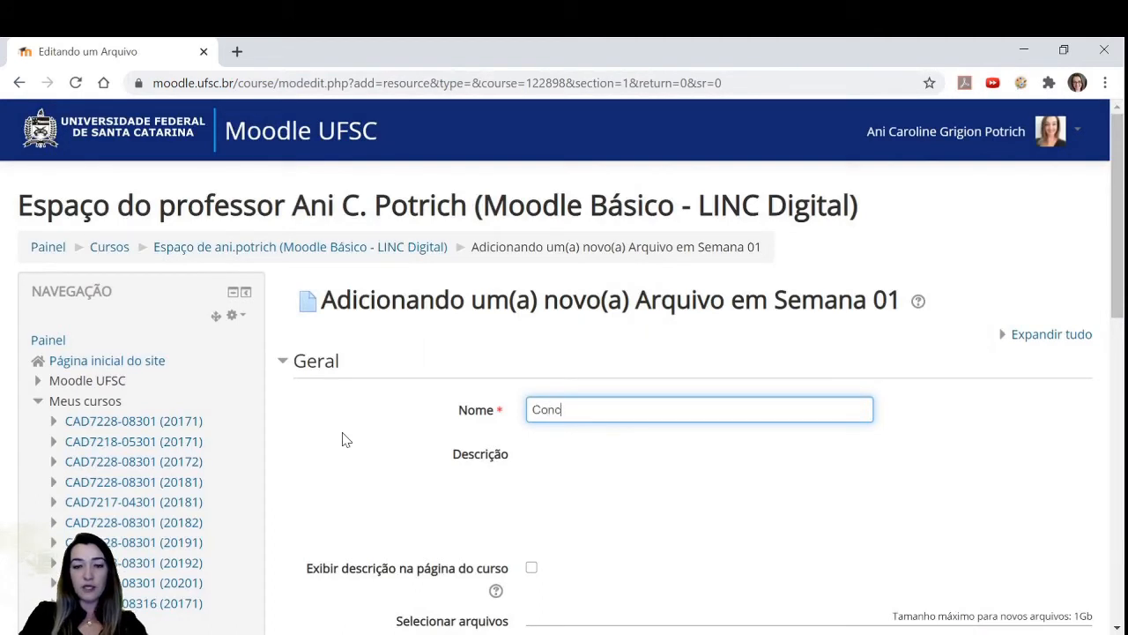
{"action": "type", "text": "eito inicial"}
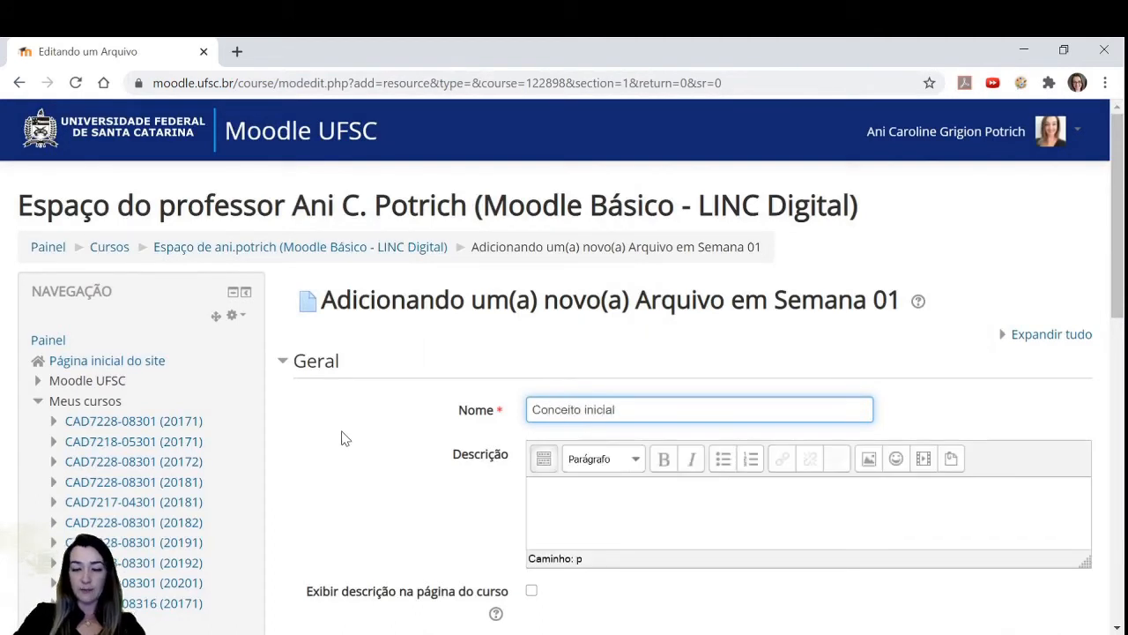
{"action": "scroll", "coordinate": [647, 312], "scroll_direction": "down", "scroll_amount": 3}
{"action": "left_click", "coordinate": [582, 336]}
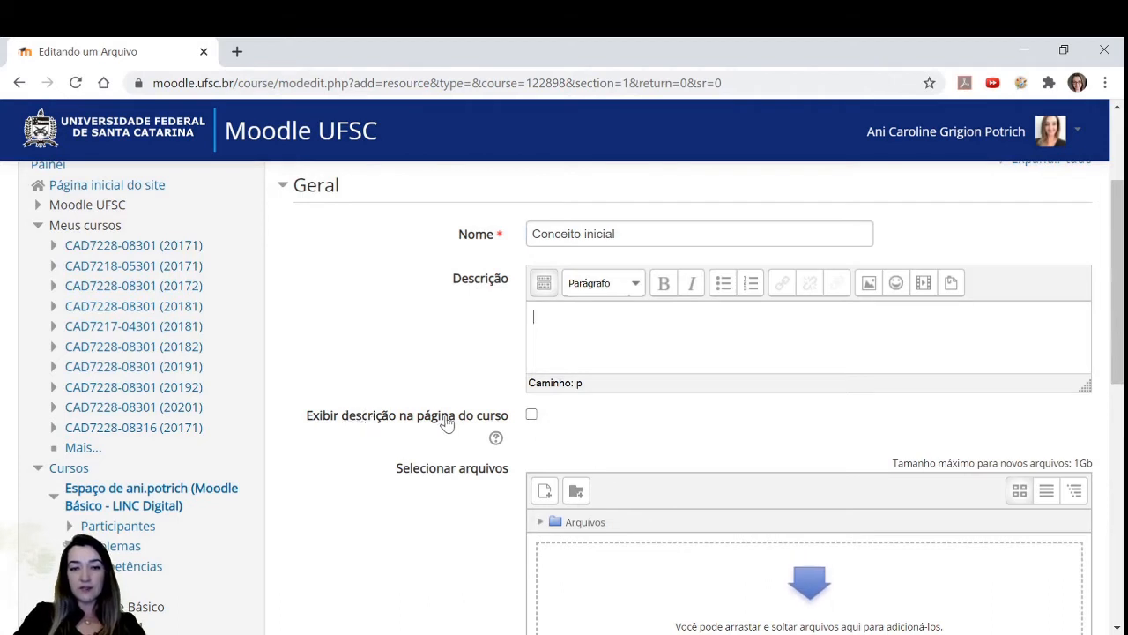
{"action": "left_click", "coordinate": [530, 416]}
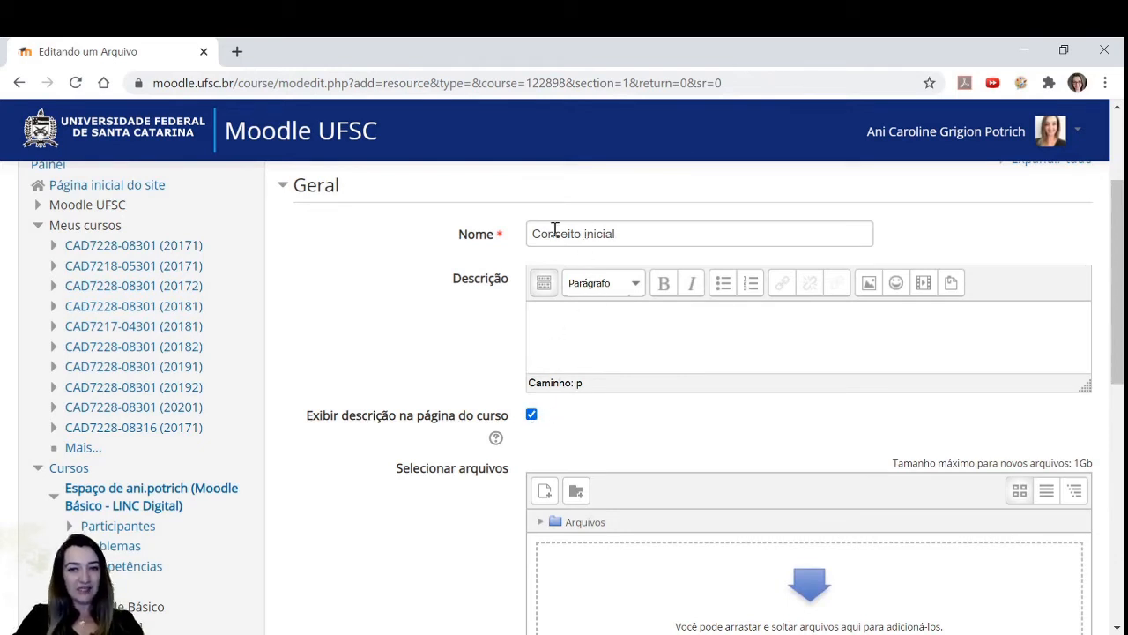
- Review the new file resource's description, file selection area and remaining settings, and cancel the form without saving
{"action": "scroll", "coordinate": [496, 316], "scroll_direction": "up", "scroll_amount": 1}
{"action": "scroll", "coordinate": [529, 319], "scroll_direction": "up", "scroll_amount": 1}
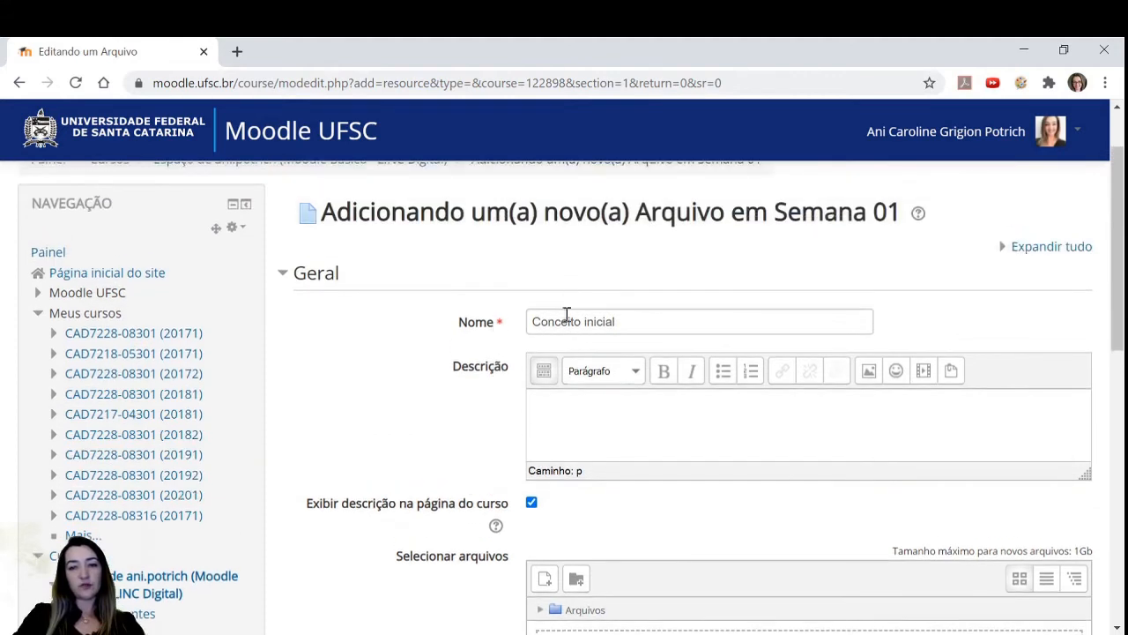
{"action": "scroll", "coordinate": [511, 388], "scroll_direction": "down", "scroll_amount": 2}
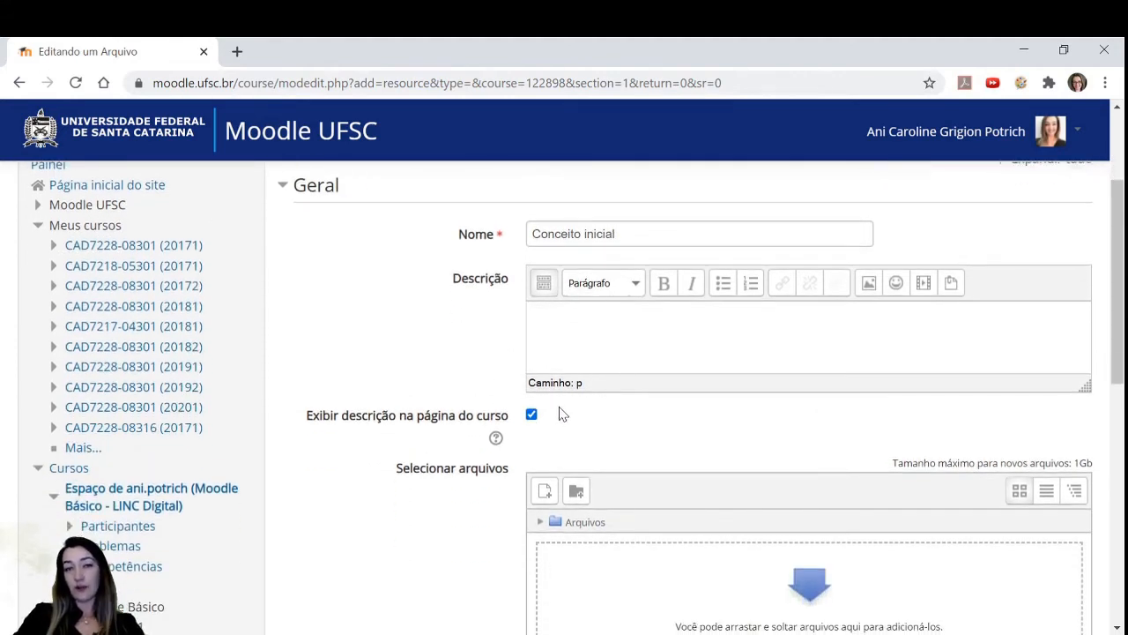
{"action": "scroll", "coordinate": [574, 403], "scroll_direction": "down", "scroll_amount": 2}
{"action": "scroll", "coordinate": [443, 439], "scroll_direction": "down", "scroll_amount": 1}
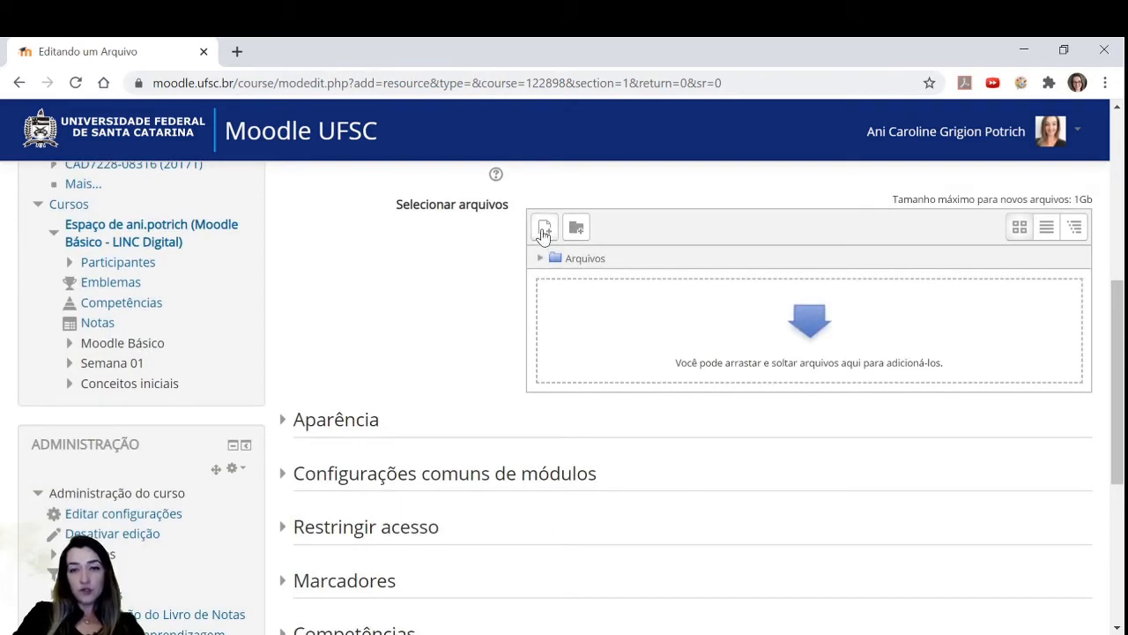
{"action": "scroll", "coordinate": [470, 344], "scroll_direction": "down", "scroll_amount": 1}
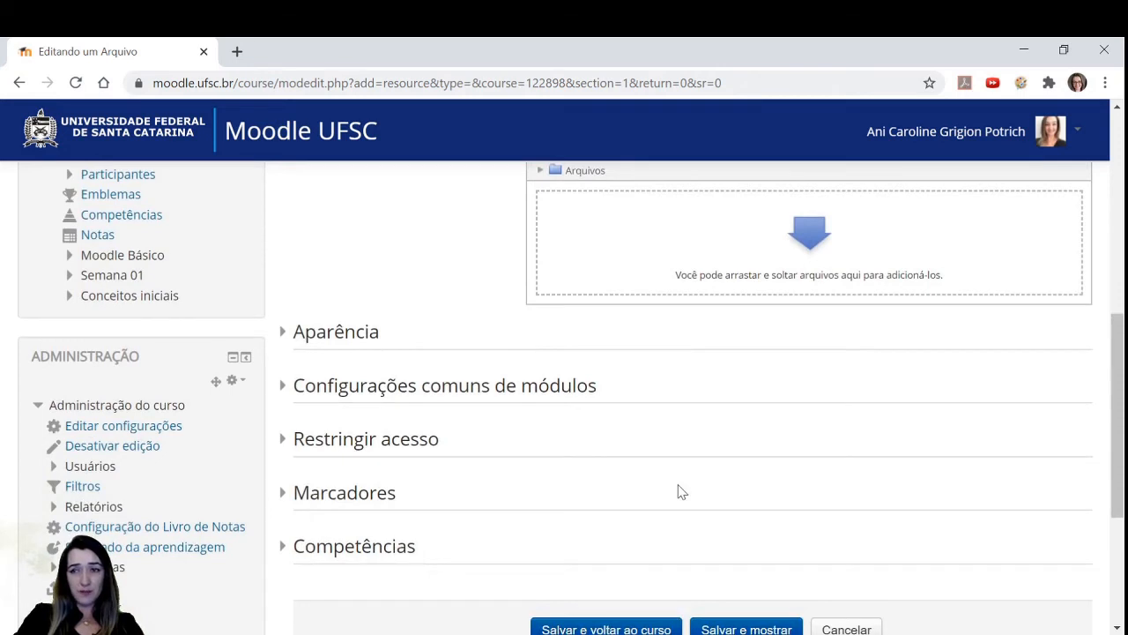
{"action": "scroll", "coordinate": [719, 445], "scroll_direction": "down", "scroll_amount": 1}
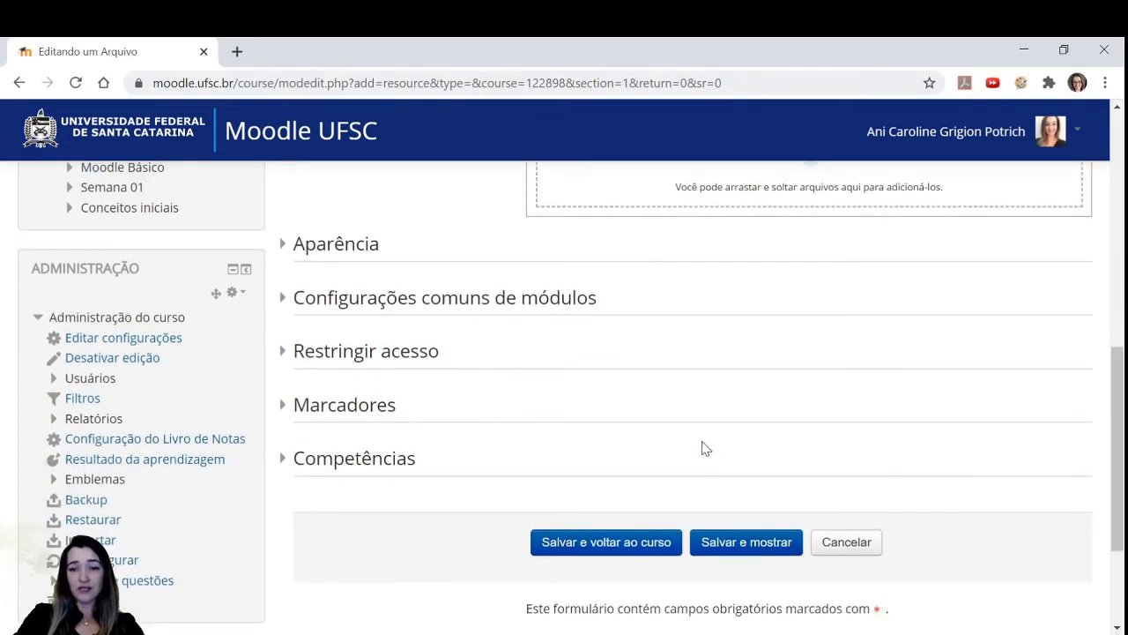
{"action": "left_click", "coordinate": [864, 546]}
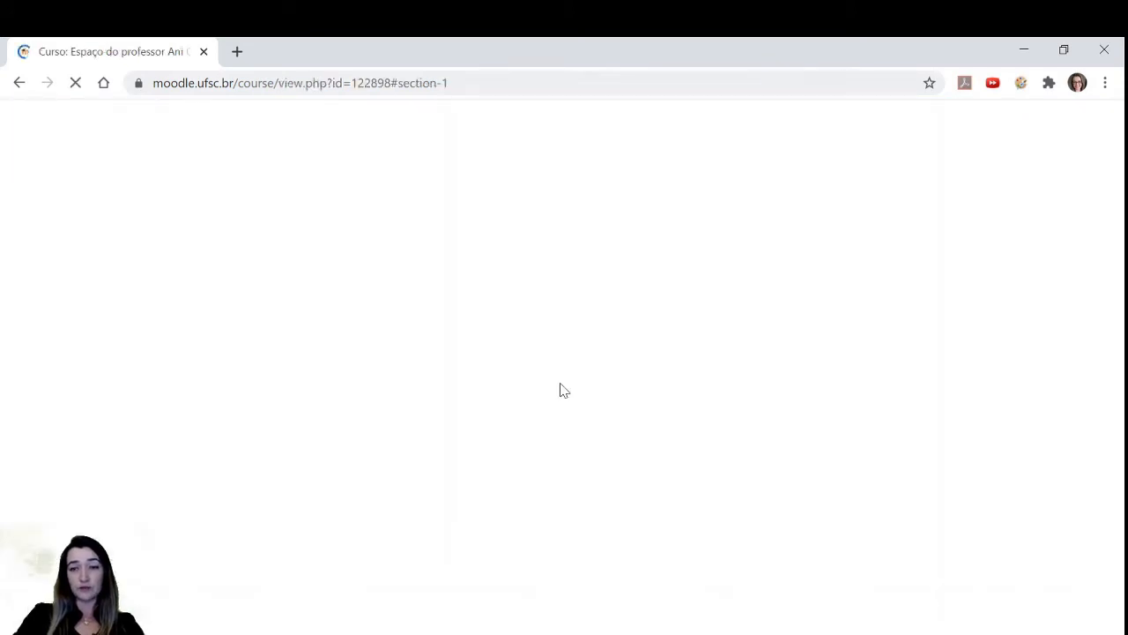
{"action": "scroll", "coordinate": [670, 445], "scroll_direction": "down", "scroll_amount": 4}
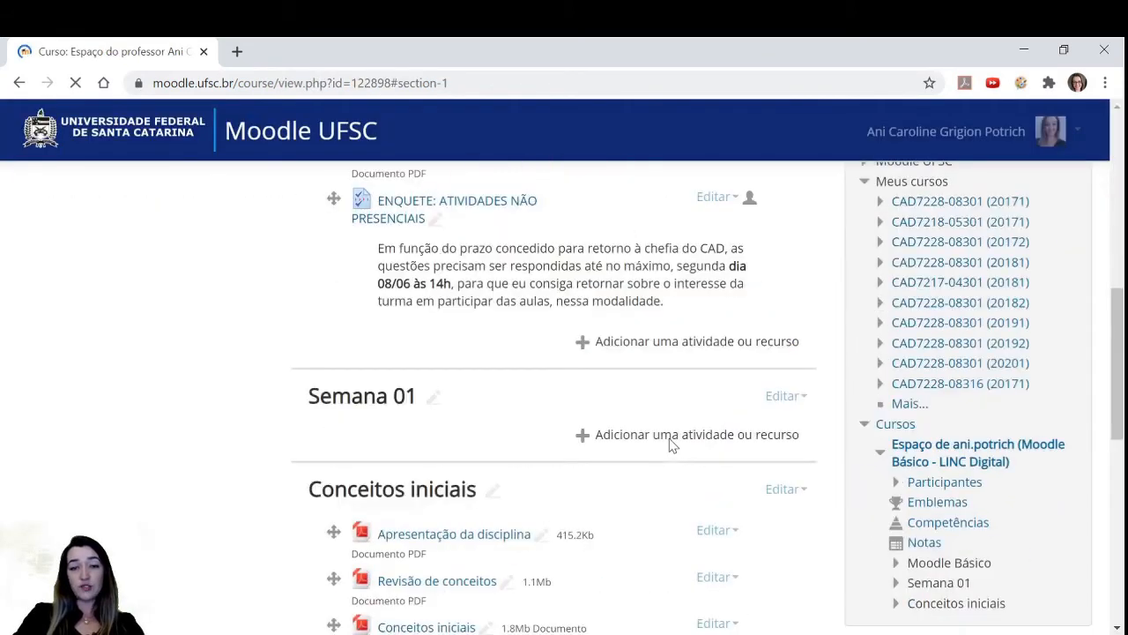
{"action": "scroll", "coordinate": [683, 423], "scroll_direction": "down", "scroll_amount": 1}
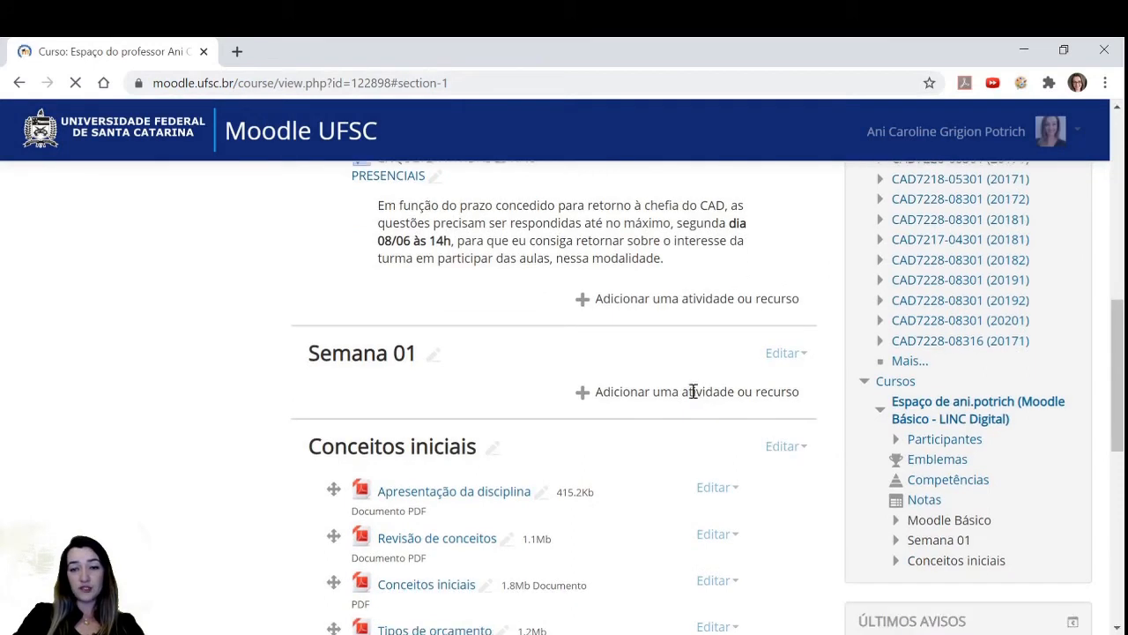
{"action": "left_click", "coordinate": [644, 399]}
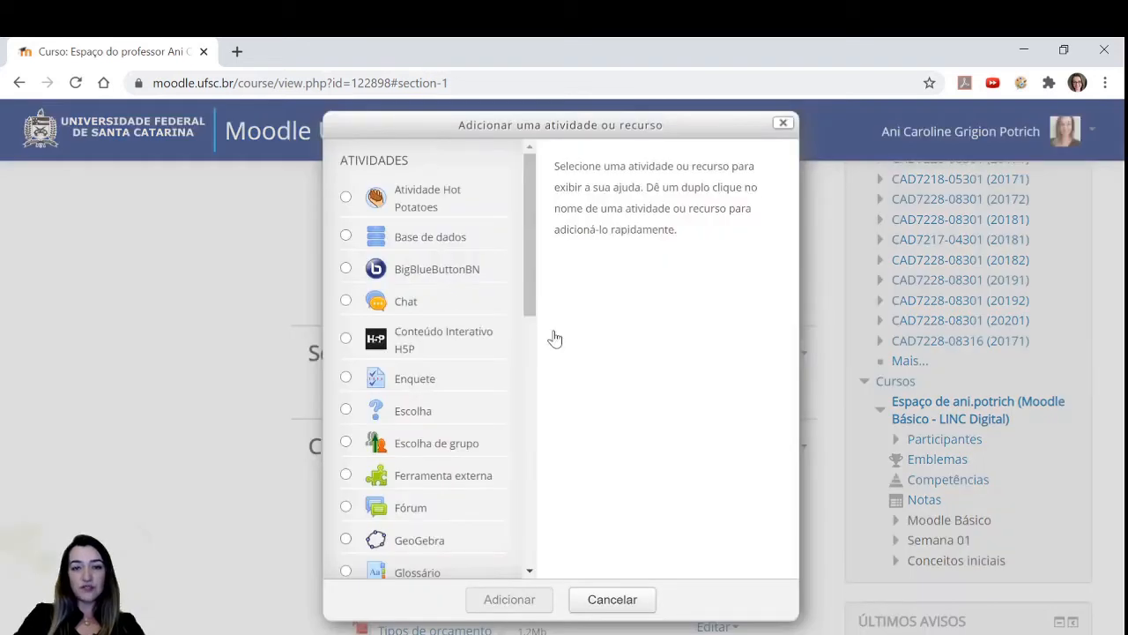
{"action": "scroll", "coordinate": [534, 280], "scroll_direction": "down", "scroll_amount": 3}
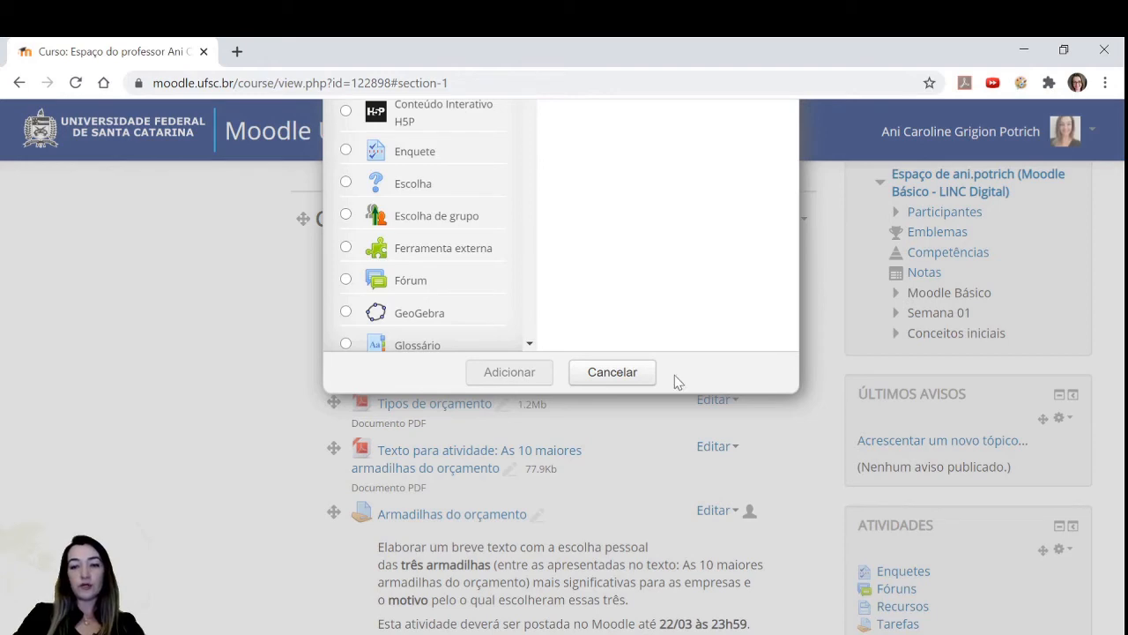
{"action": "left_click", "coordinate": [615, 380]}
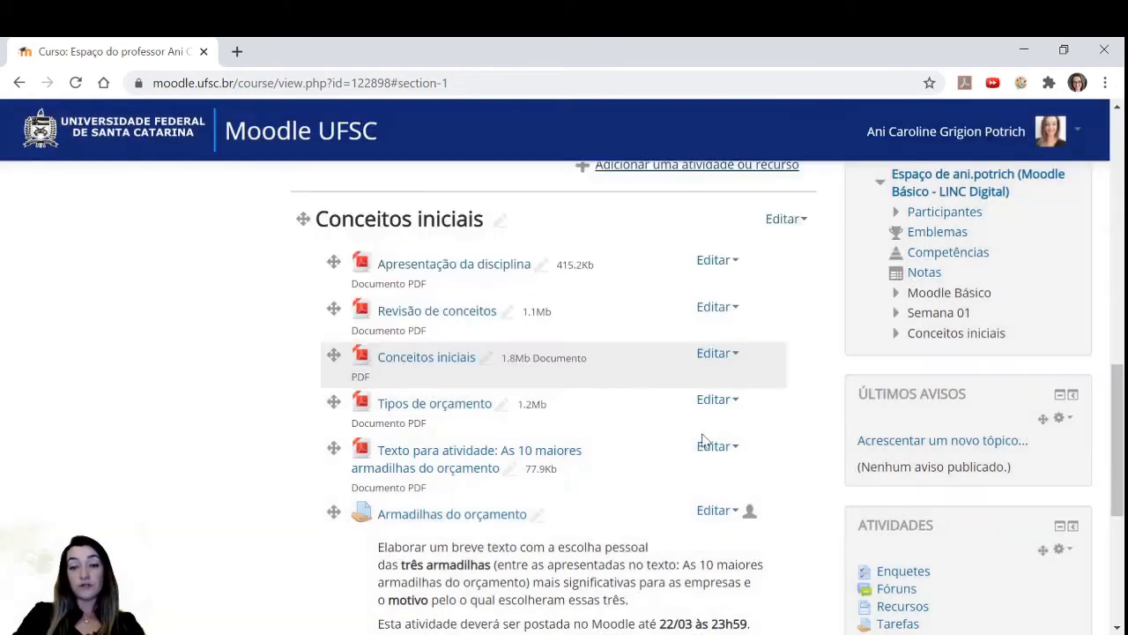
- Open the activity and resource chooser for Semana 01 and read the descriptions of the Enquete and Escolha activities
{"action": "scroll", "coordinate": [710, 438], "scroll_direction": "up", "scroll_amount": 2}
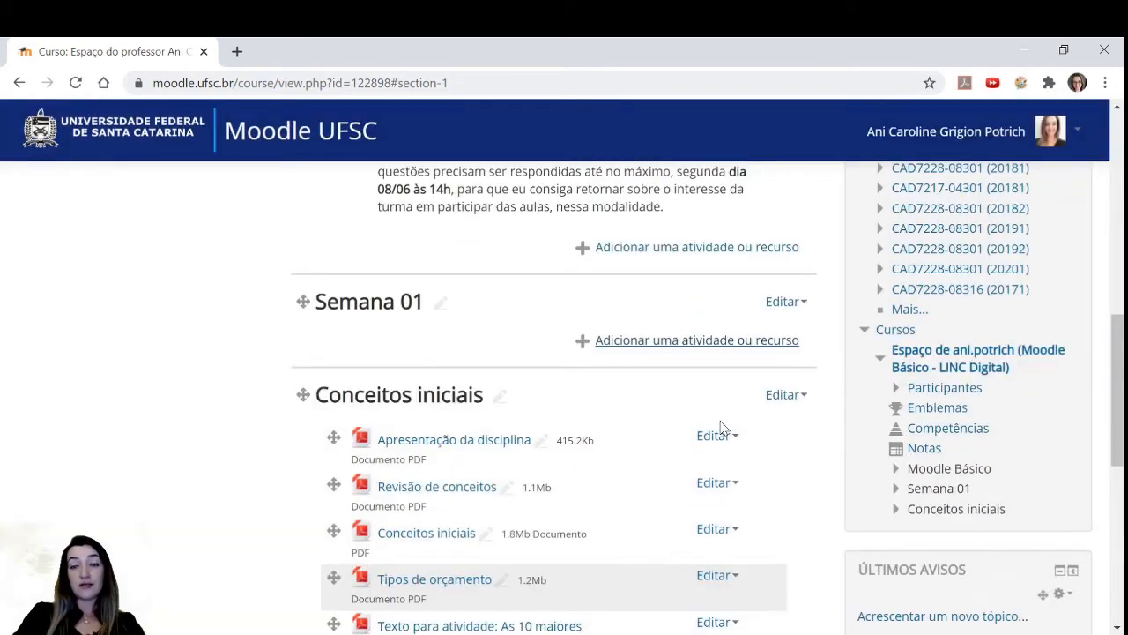
{"action": "left_click", "coordinate": [690, 342]}
{"action": "left_click_drag", "start_coordinate": [525, 280], "coordinate": [518, 476]}
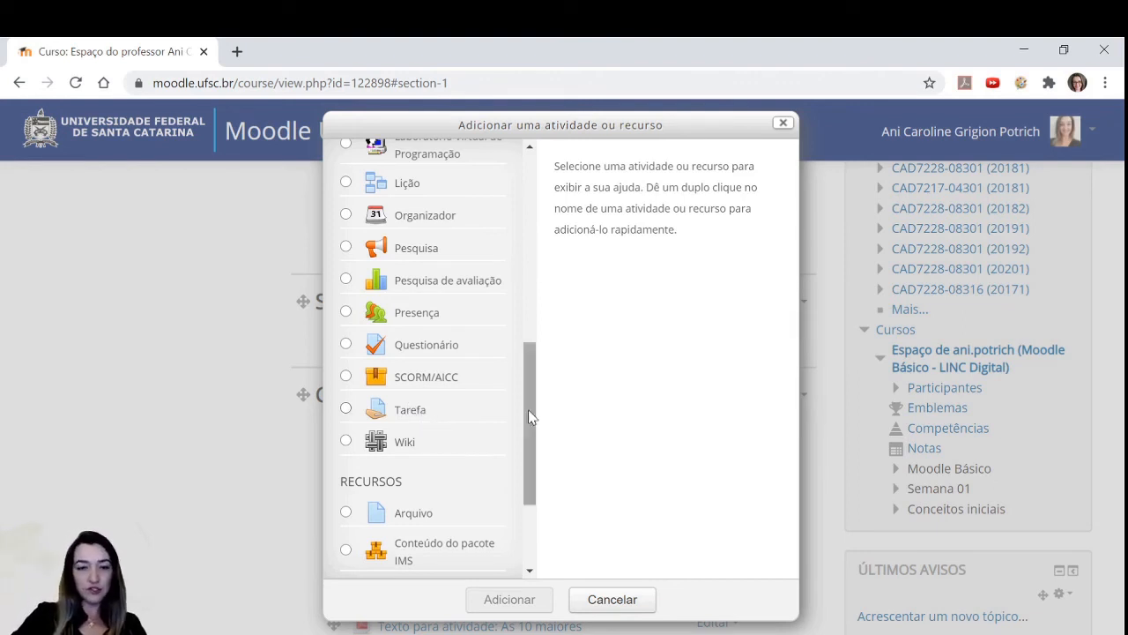
{"action": "left_click_drag", "start_coordinate": [526, 465], "coordinate": [540, 333]}
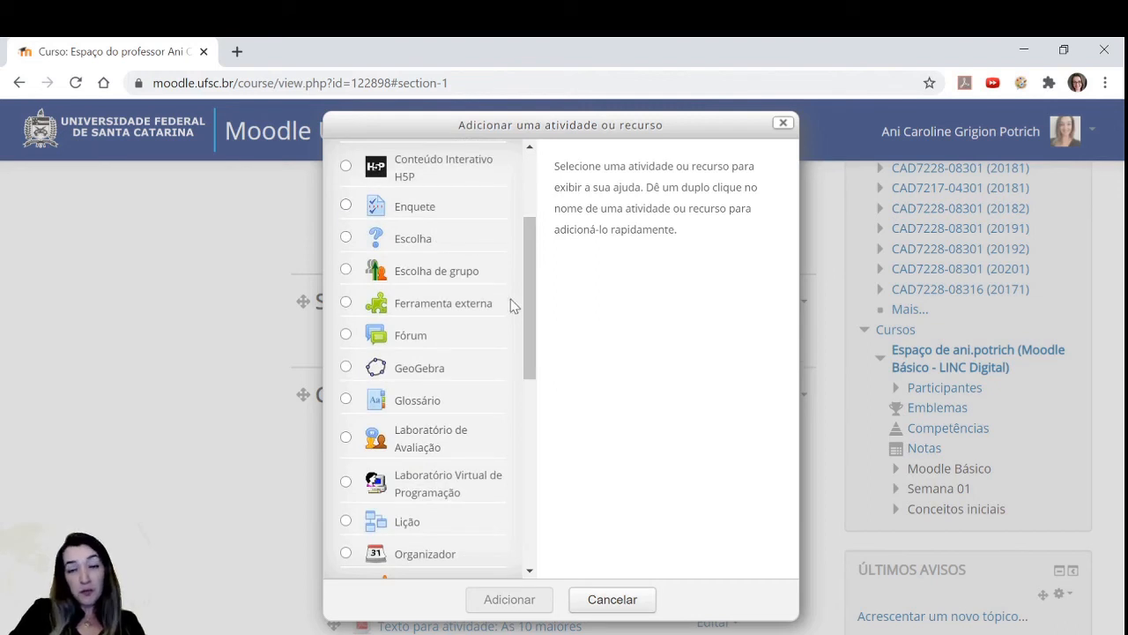
{"action": "left_click", "coordinate": [423, 208]}
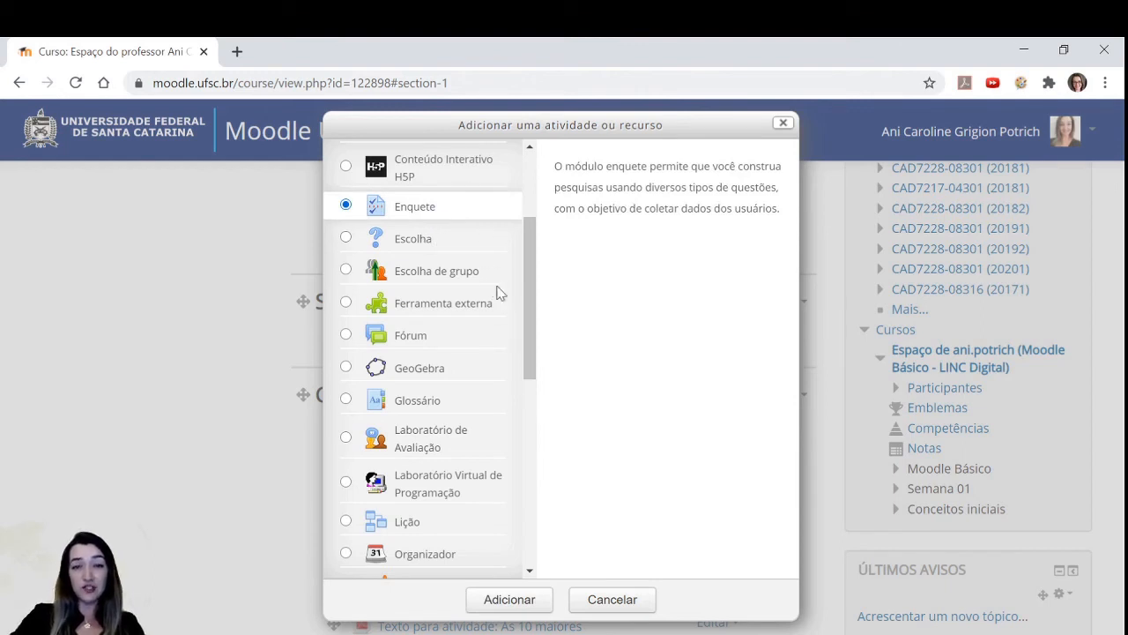
{"action": "left_click", "coordinate": [417, 245]}
{"action": "left_click", "coordinate": [412, 215]}
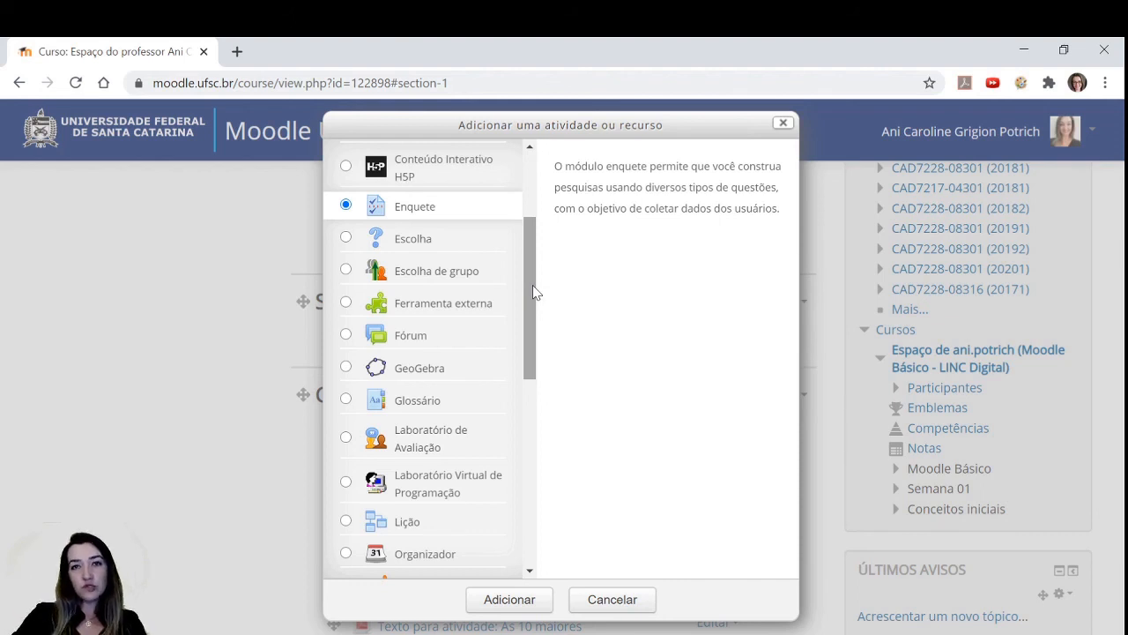
- Examine the remaining activity types and the Recursos list, from Glossário down to URL
{"action": "left_click_drag", "start_coordinate": [532, 285], "coordinate": [539, 379]}
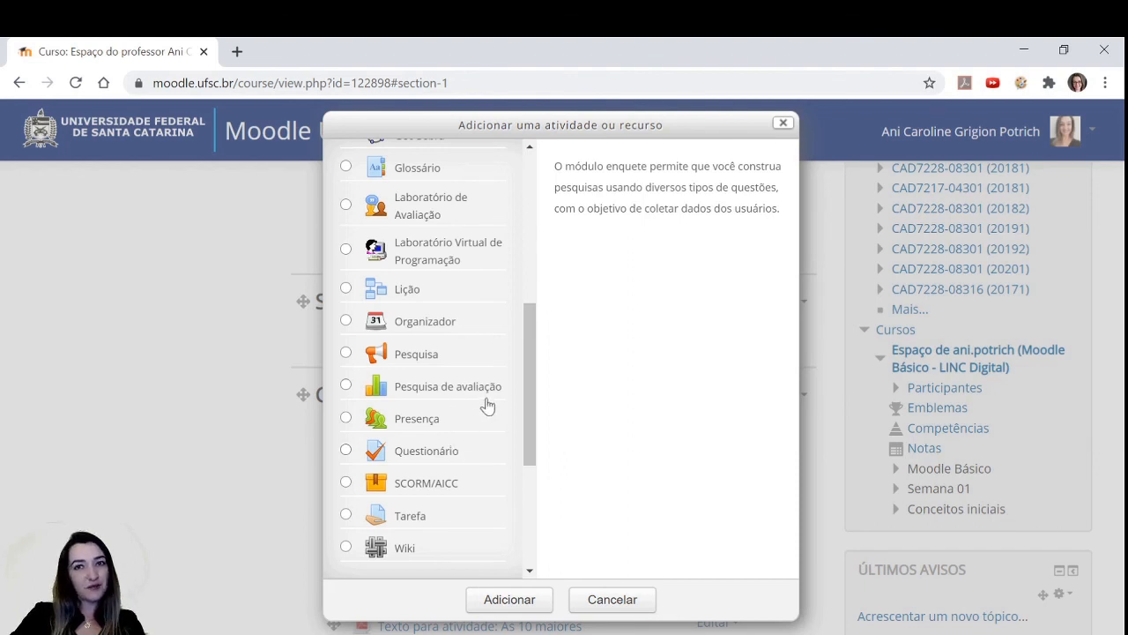
{"action": "left_click_drag", "start_coordinate": [529, 413], "coordinate": [532, 495]}
{"action": "scroll", "coordinate": [531, 495], "scroll_direction": "down", "scroll_amount": 2}
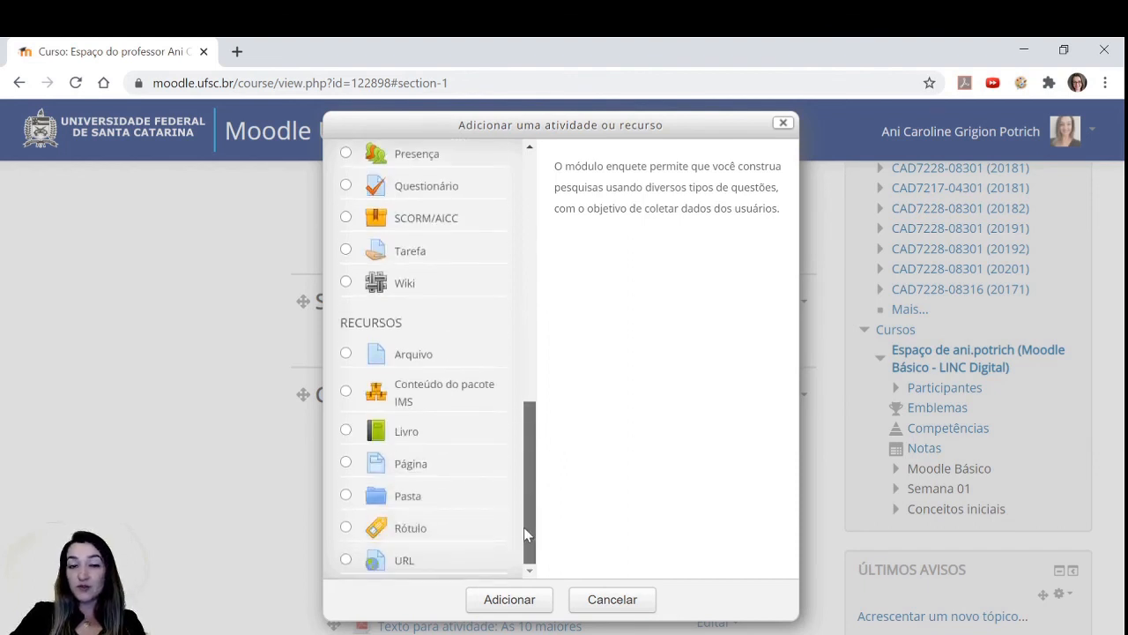